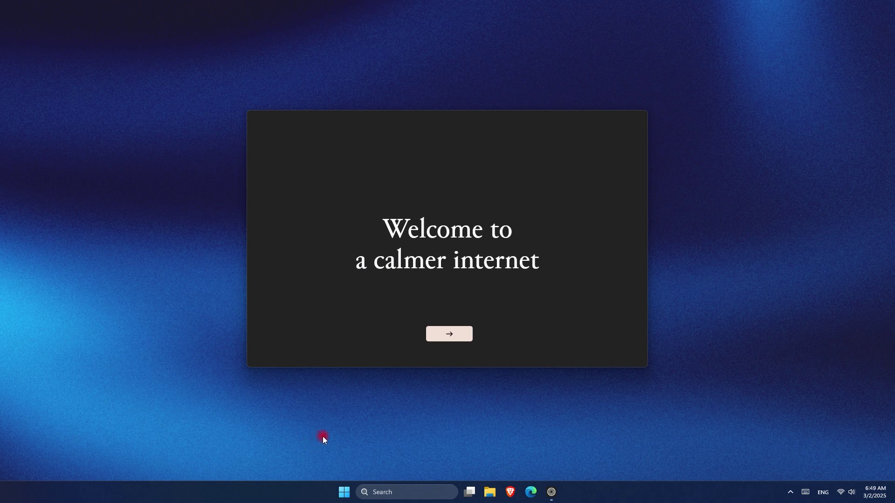
- Advance the setup wizard past the welcome screen
{"action": "left_click", "coordinate": [445, 334]}
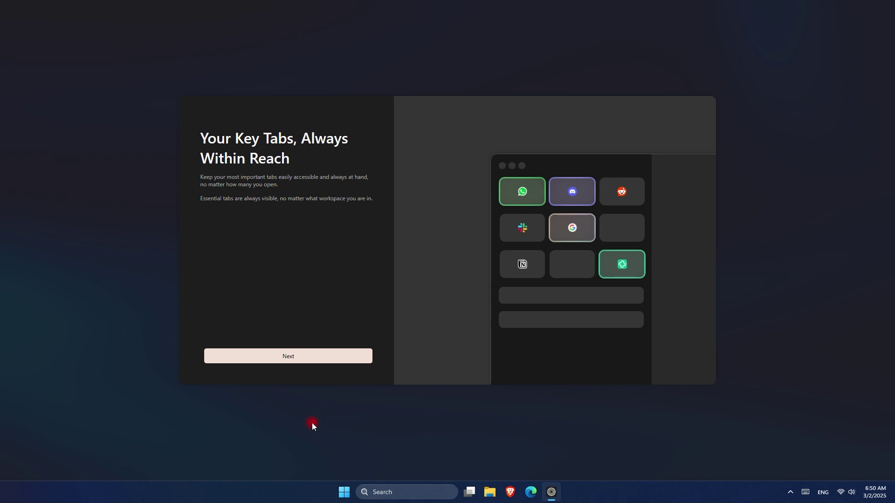
- Continue to the theme page and preview several preset gradient colours, including green, yellow and lavender
{"action": "left_click", "coordinate": [313, 357]}
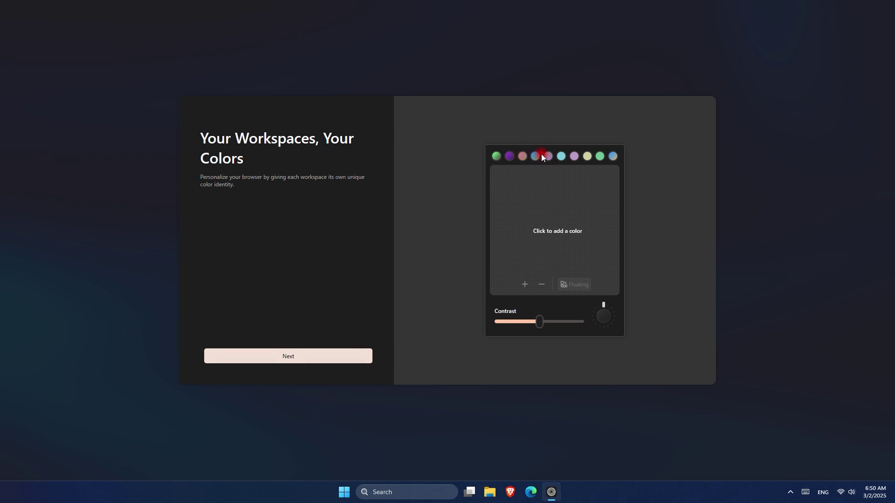
{"action": "left_click", "coordinate": [613, 158]}
{"action": "left_click", "coordinate": [600, 159]}
{"action": "left_click", "coordinate": [588, 159]}
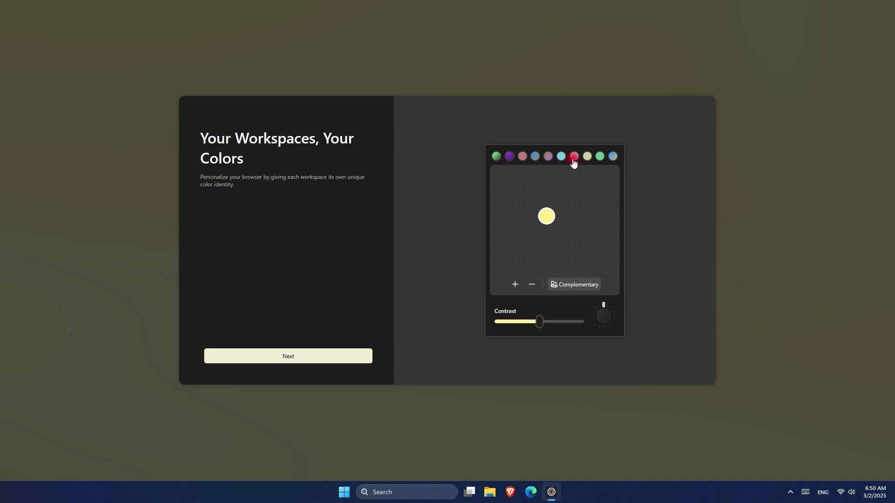
{"action": "left_click", "coordinate": [561, 159]}
{"action": "left_click", "coordinate": [536, 159]}
{"action": "left_click", "coordinate": [510, 159]}
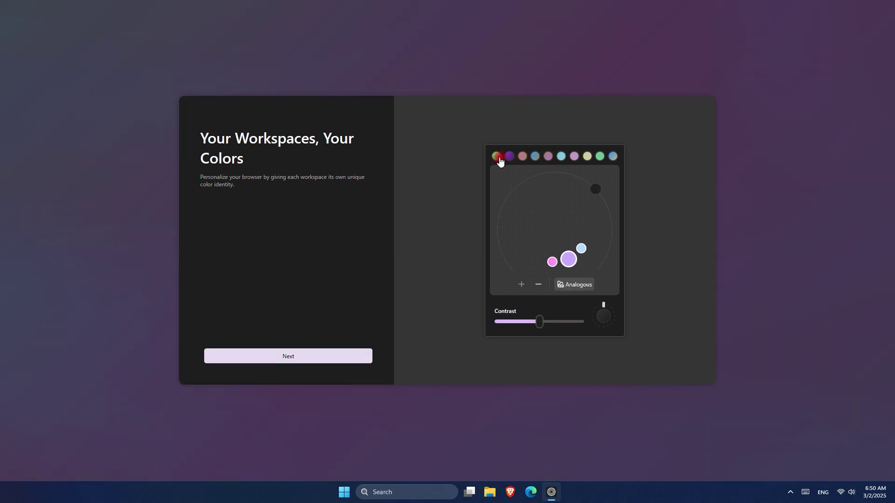
- Settle on the orange and cyan palette with purple added as a Split gradient, then save it
{"action": "left_click", "coordinate": [499, 159]}
{"action": "left_click", "coordinate": [613, 161]}
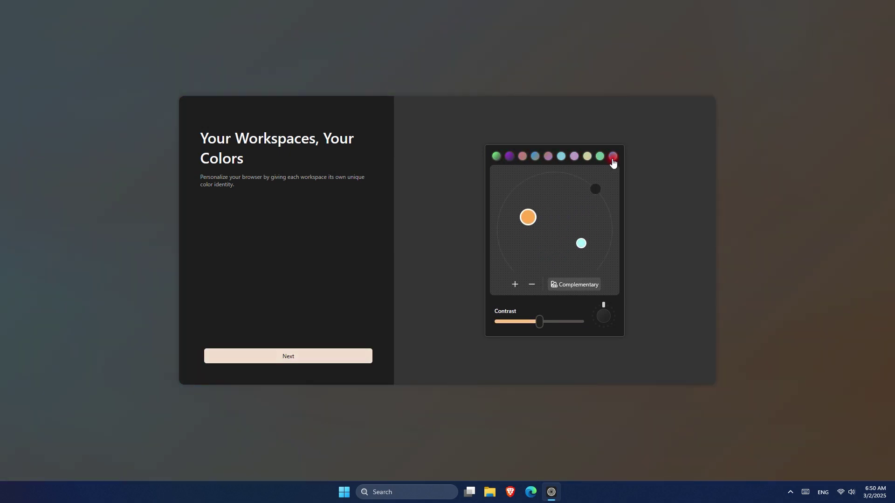
{"action": "left_click", "coordinate": [553, 159]}
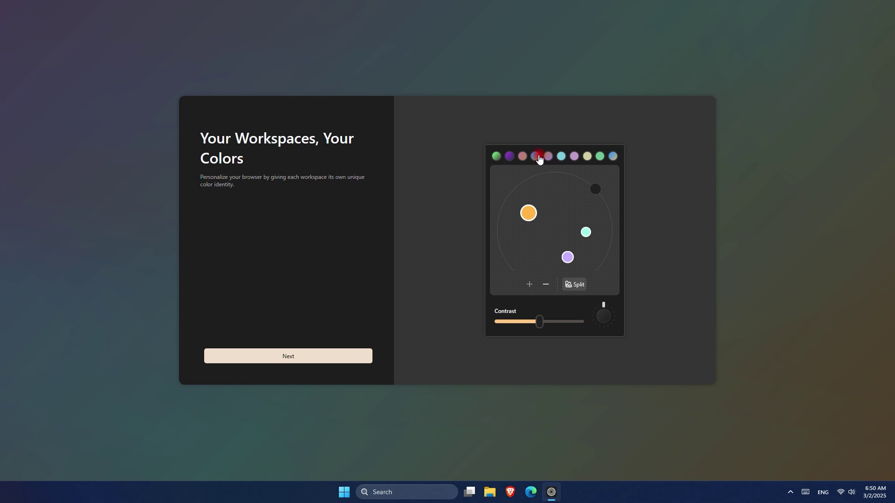
{"action": "left_click", "coordinate": [615, 159]}
{"action": "left_click", "coordinate": [544, 157]}
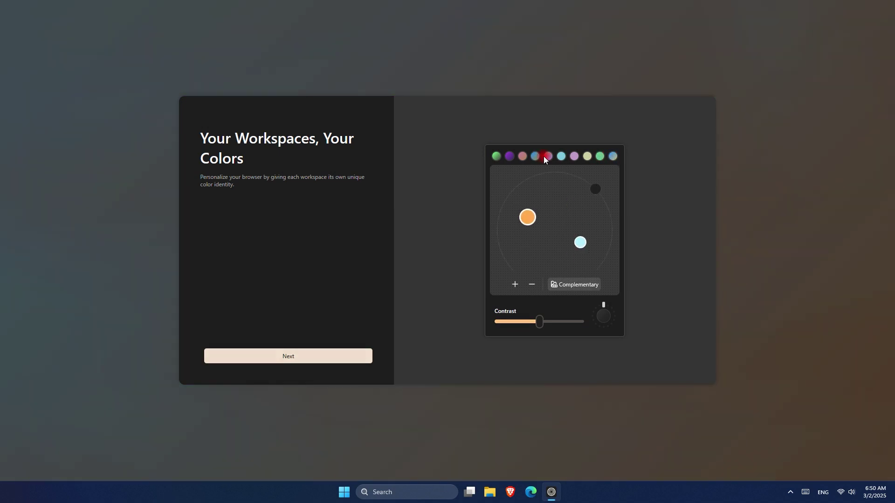
{"action": "left_click", "coordinate": [536, 157]}
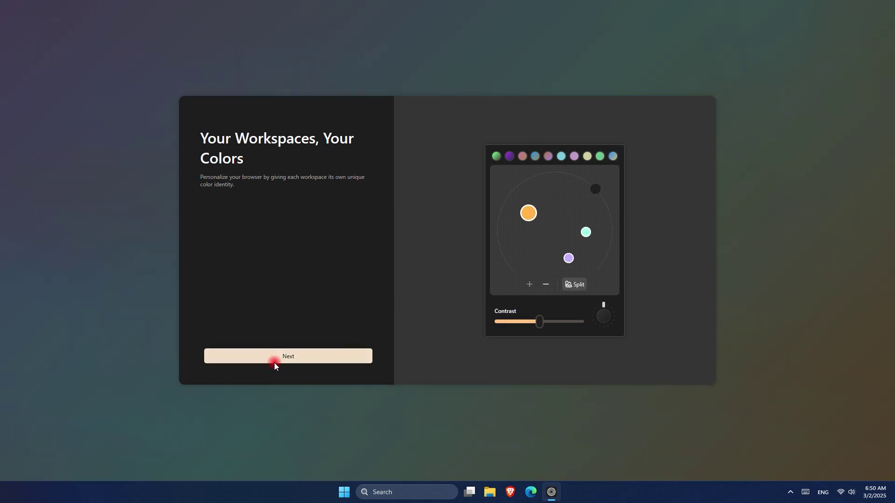
{"action": "left_click", "coordinate": [287, 356]}
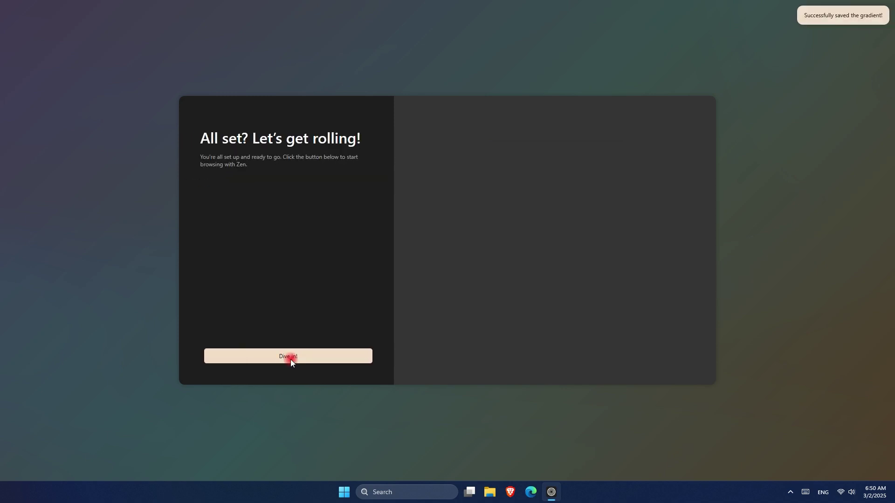
- Finish setup with 'Dive in!' to open the browser on the zen-browser.app welcome page
{"action": "left_click", "coordinate": [292, 360]}
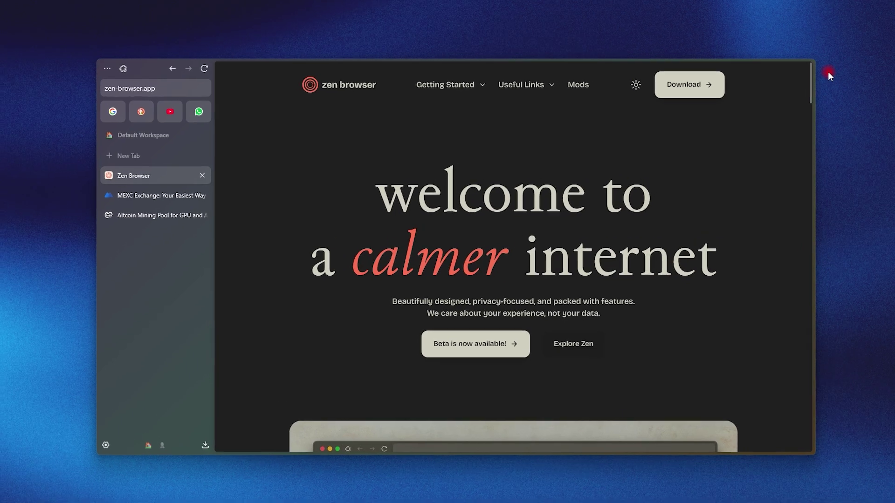
- Show the list of installed extensions from the toolbar
{"action": "mouse_move", "coordinate": [800, 60]}
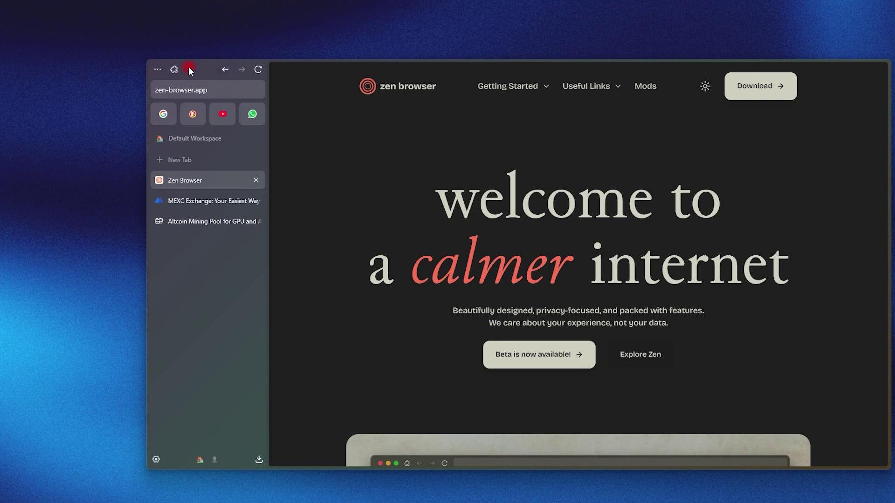
{"action": "left_click", "coordinate": [176, 70]}
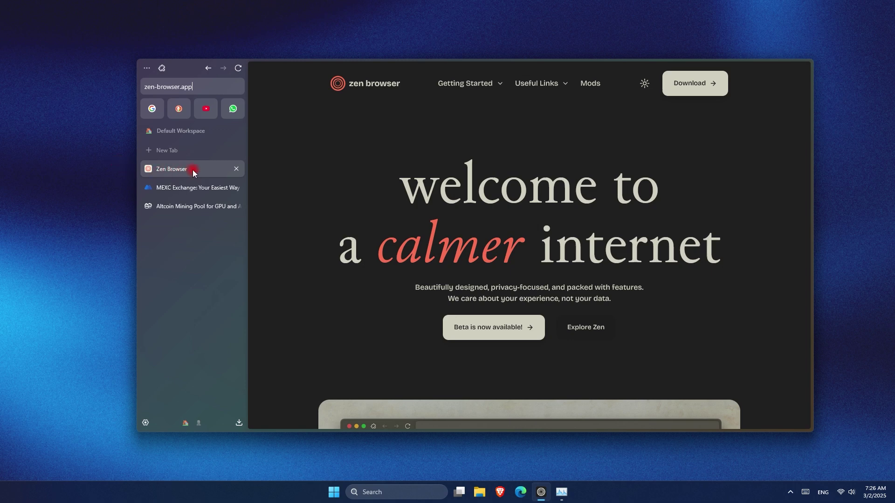
- Show and dismiss the Zen Browser tab's actions, then open Settings on General and close it
{"action": "right_click", "coordinate": [207, 172]}
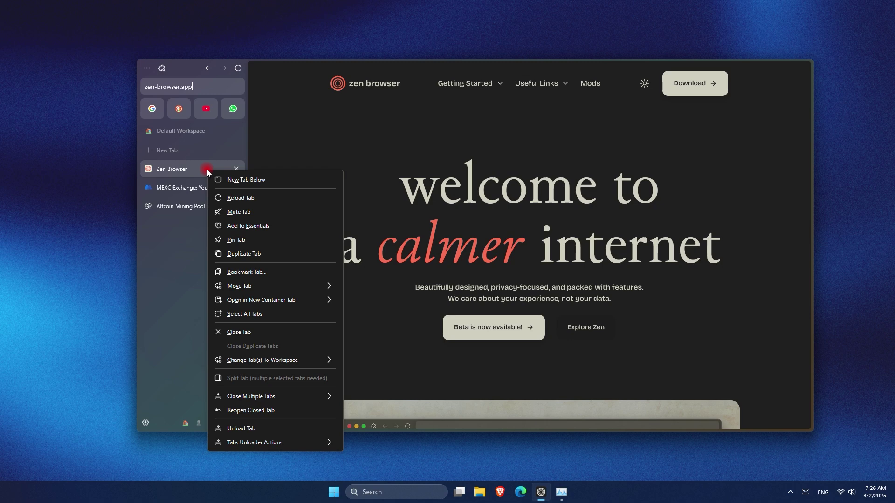
{"action": "left_click", "coordinate": [102, 157]}
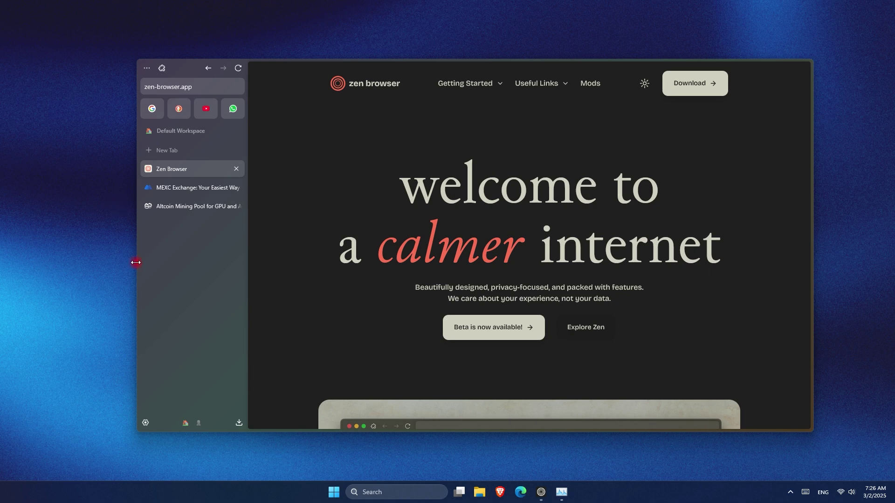
{"action": "left_click", "coordinate": [148, 423]}
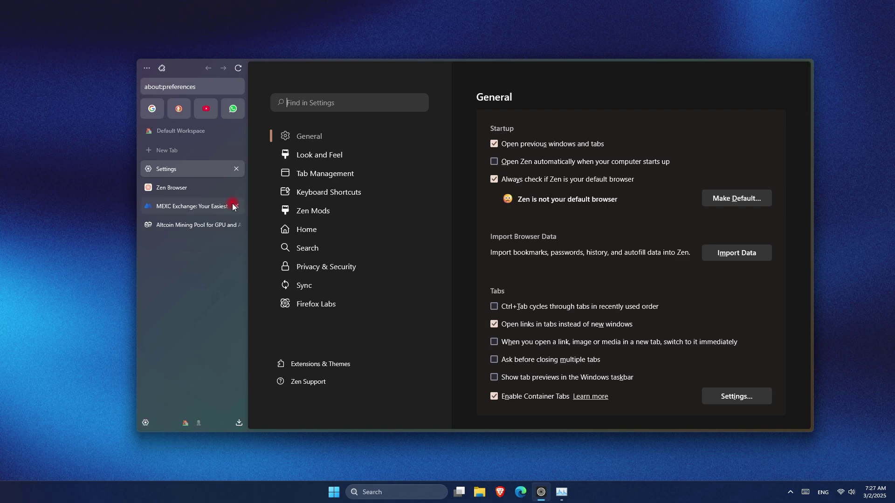
{"action": "left_click", "coordinate": [237, 168]}
- Open and close the empty downloads list, visit the Work workspace, then return to Default Workspace
{"action": "left_click", "coordinate": [239, 424]}
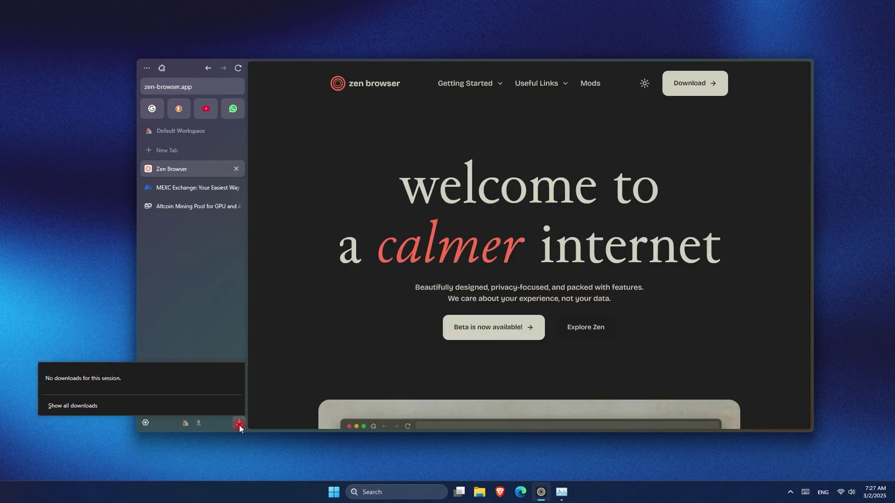
{"action": "left_click", "coordinate": [240, 425]}
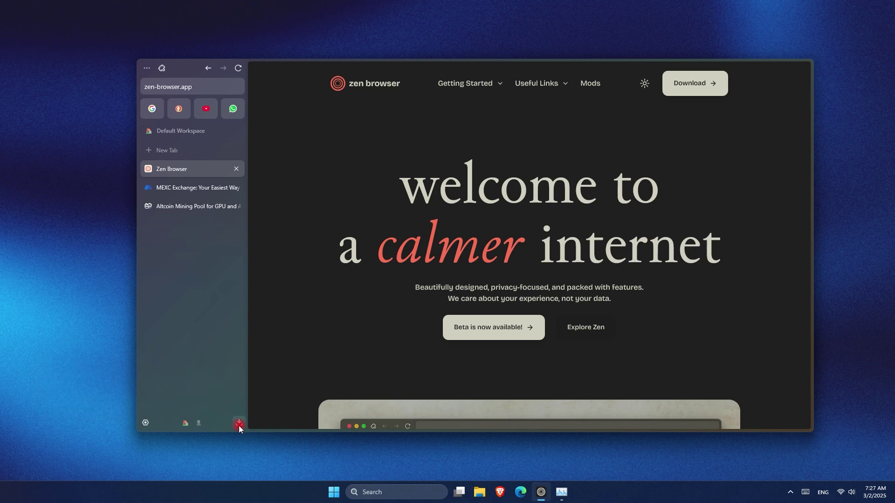
{"action": "left_click", "coordinate": [195, 424]}
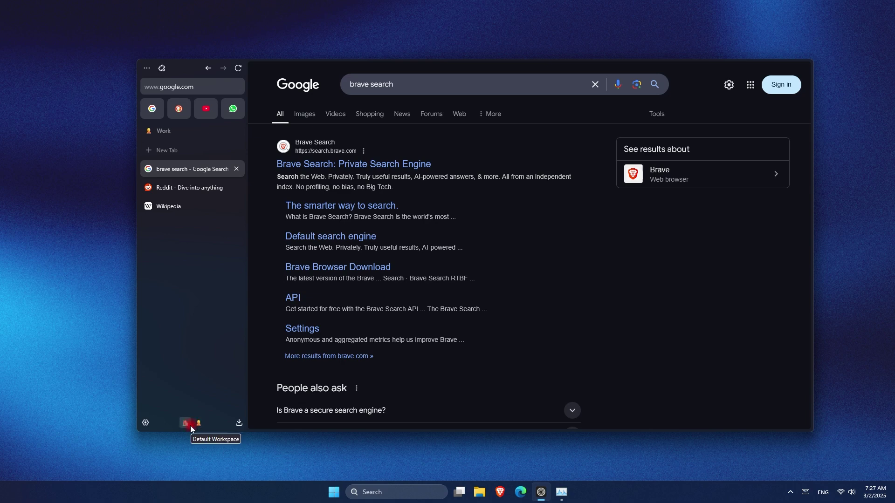
{"action": "left_click", "coordinate": [190, 426]}
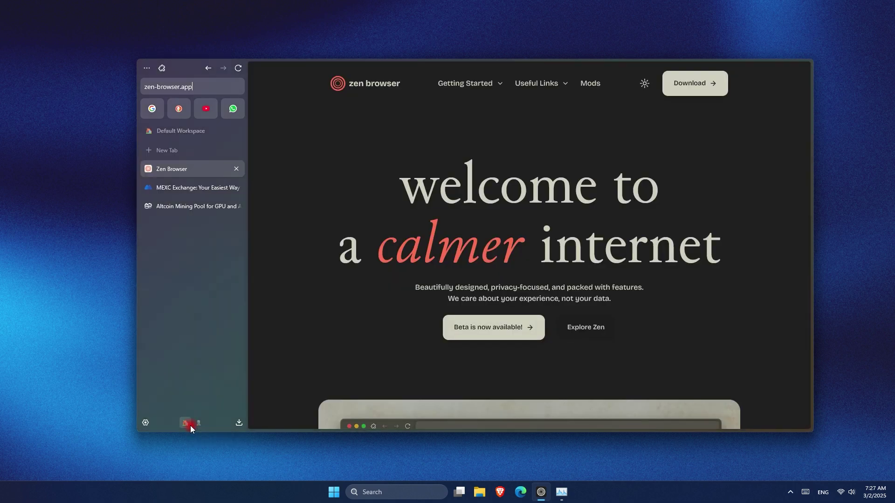
{"action": "right_click", "coordinate": [196, 242]}
{"action": "mouse_move", "coordinate": [242, 330]}
{"action": "left_click", "coordinate": [312, 332]}
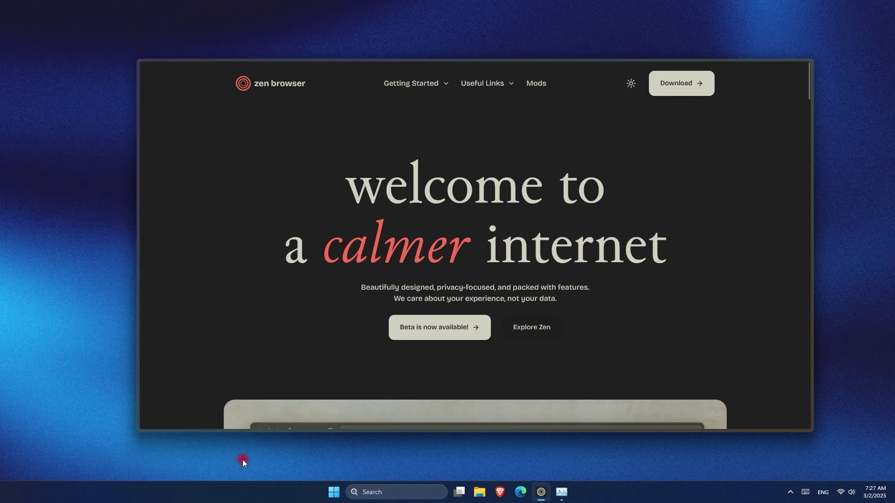
{"action": "mouse_move", "coordinate": [141, 205]}
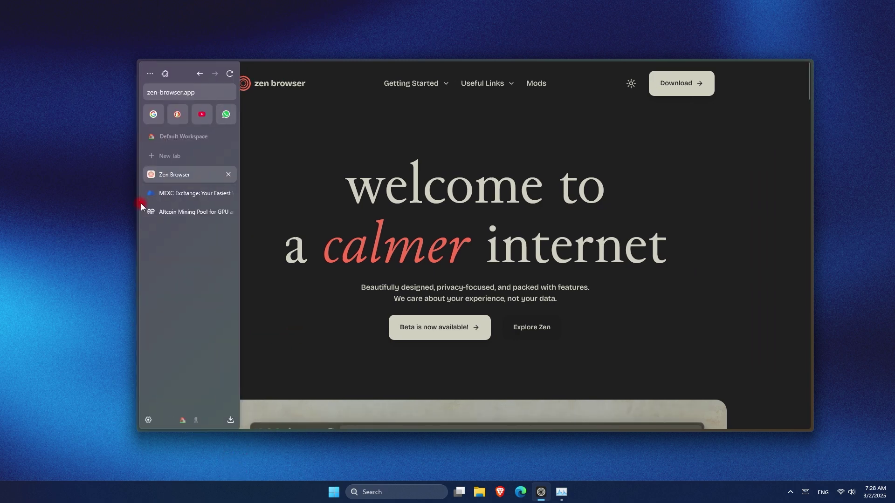
{"action": "mouse_move", "coordinate": [139, 259]}
{"action": "right_click", "coordinate": [173, 261]}
{"action": "mouse_move", "coordinate": [229, 348]}
{"action": "left_click", "coordinate": [284, 349]}
{"action": "right_click", "coordinate": [177, 297]}
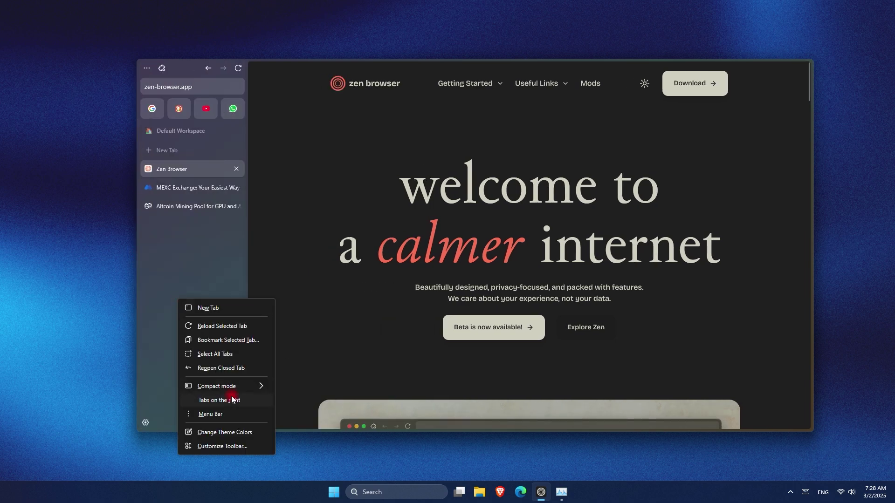
{"action": "left_click", "coordinate": [250, 400]}
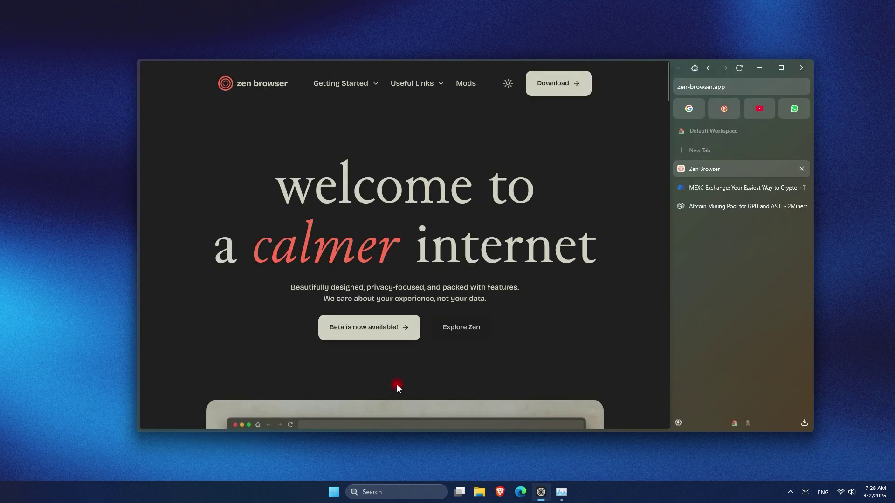
{"action": "right_click", "coordinate": [777, 290]}
{"action": "left_click", "coordinate": [821, 397]}
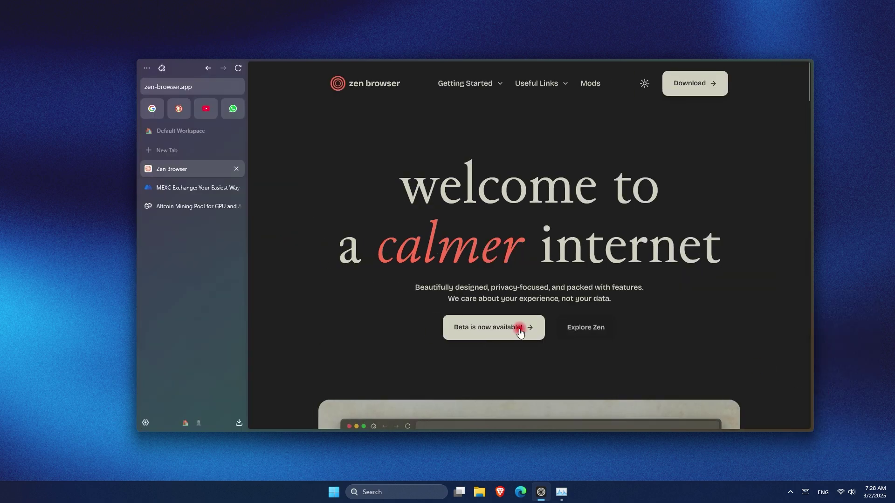
- Bring up Task Manager filtered to 'zen', showing 24 processes using 2,319.4 MB memory
{"action": "left_click", "coordinate": [560, 496]}
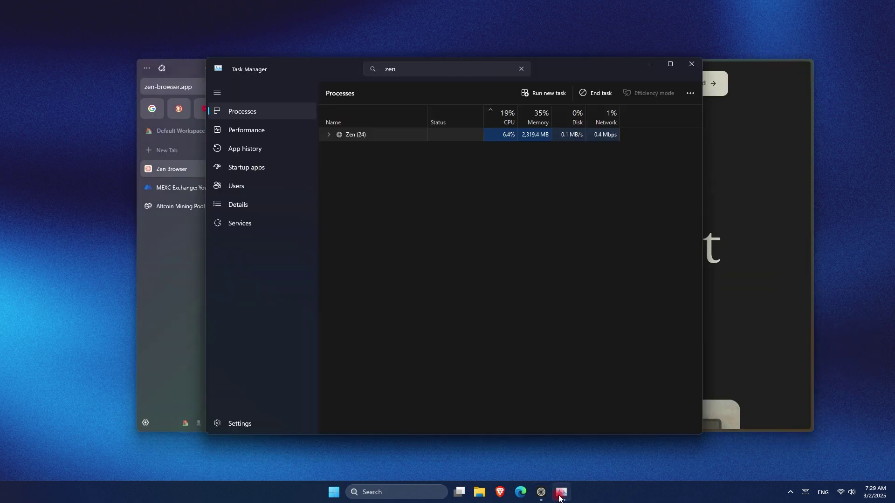